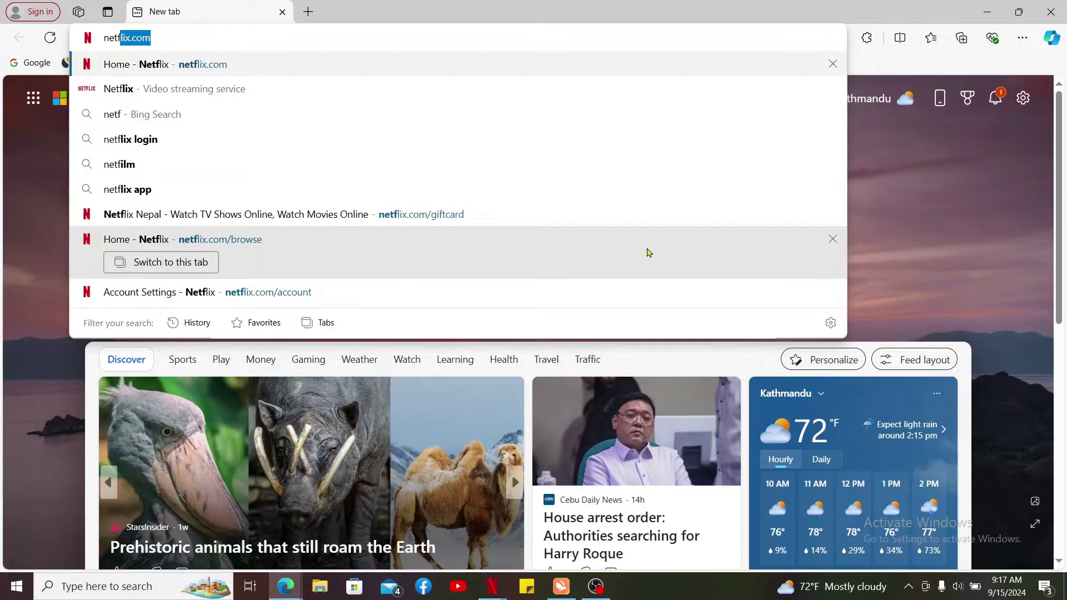
# Go to netflix.com in the current Edge tab
pyautogui.press('Return')
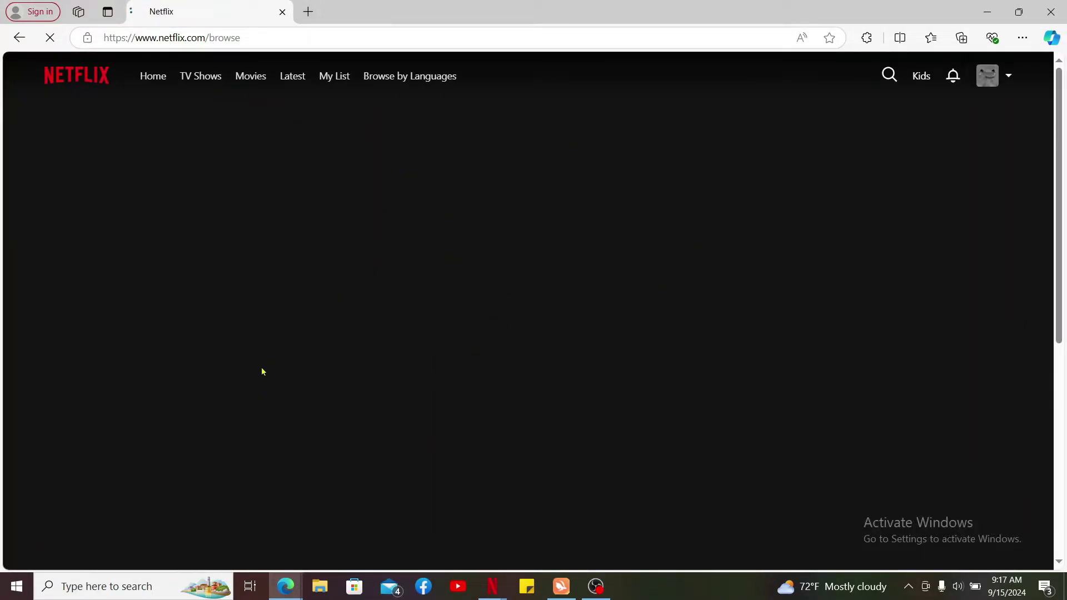
# Search Bing for 'teleparty extension' in a new tab
pyautogui.click(308, 11)
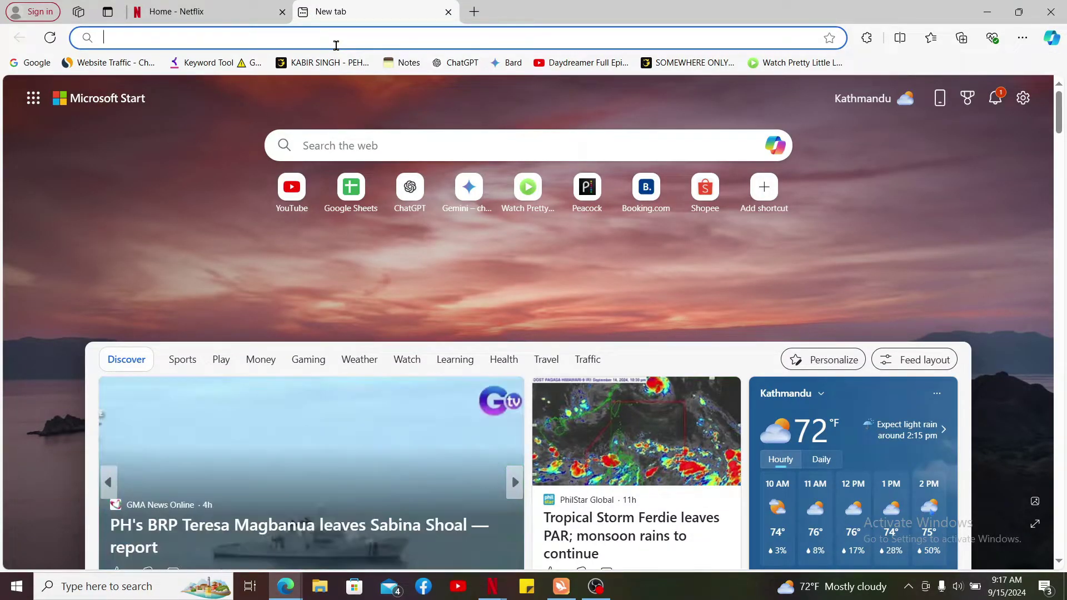
pyautogui.click(337, 38)
pyautogui.write('te')
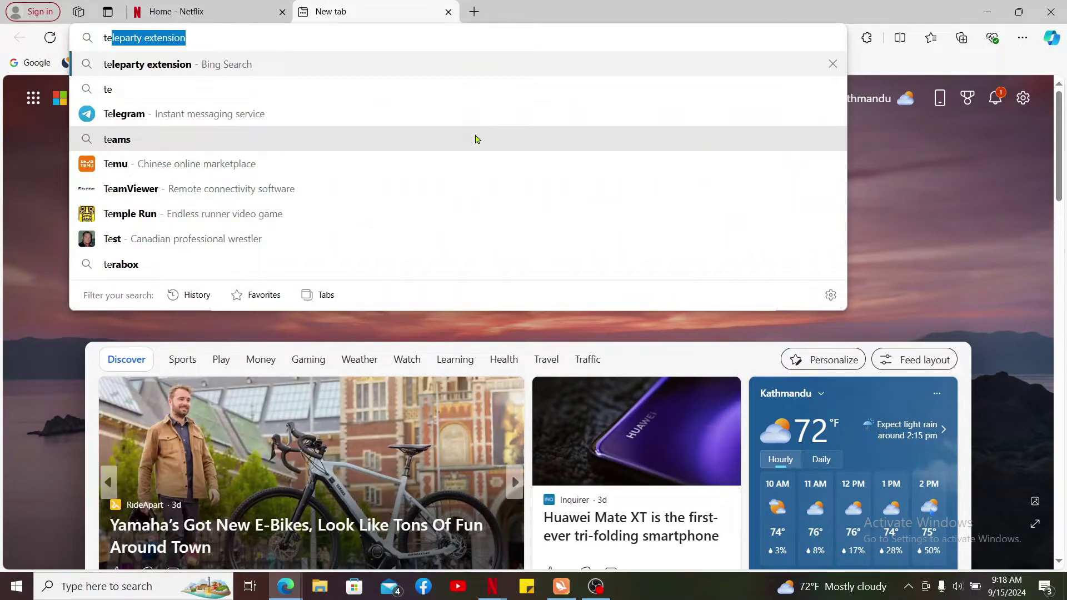
pyautogui.press('Return')
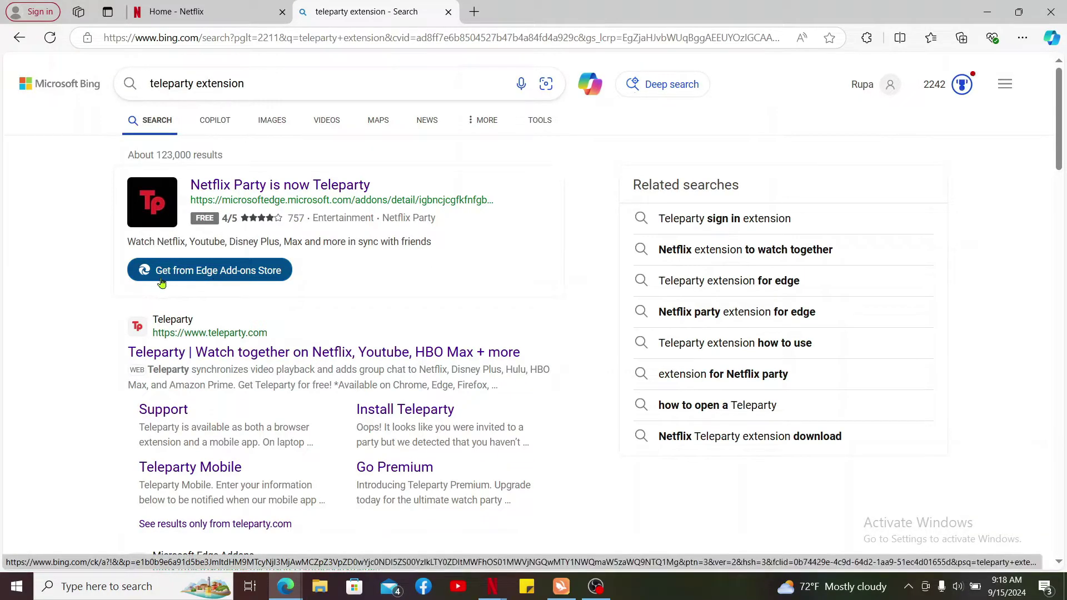
# Get Teleparty from the Edge Add-ons store, confirm Add extension, and check its progress
pyautogui.click(264, 275)
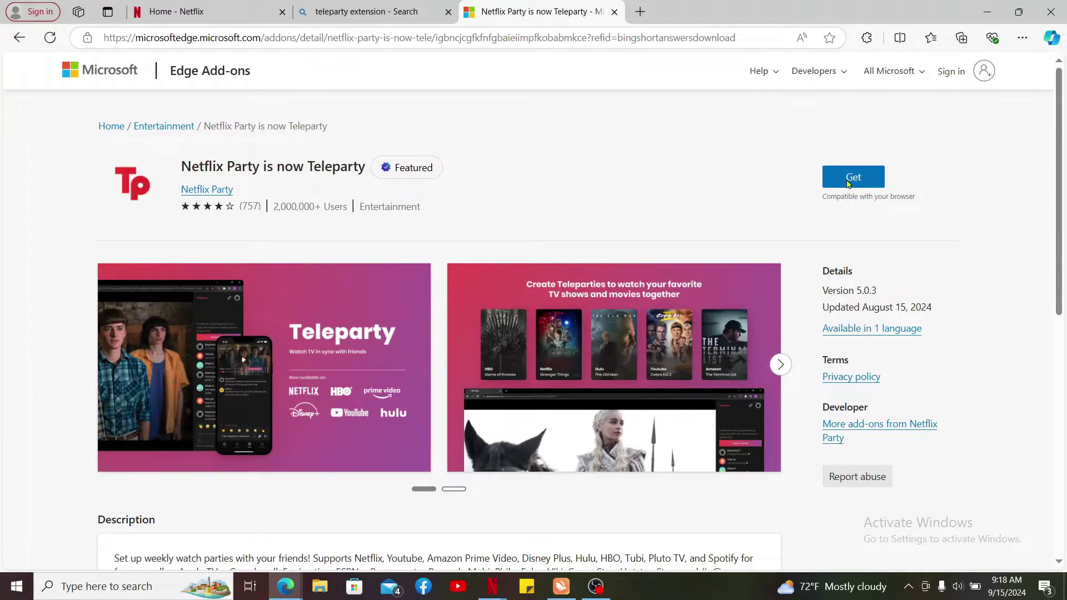
pyautogui.click(849, 179)
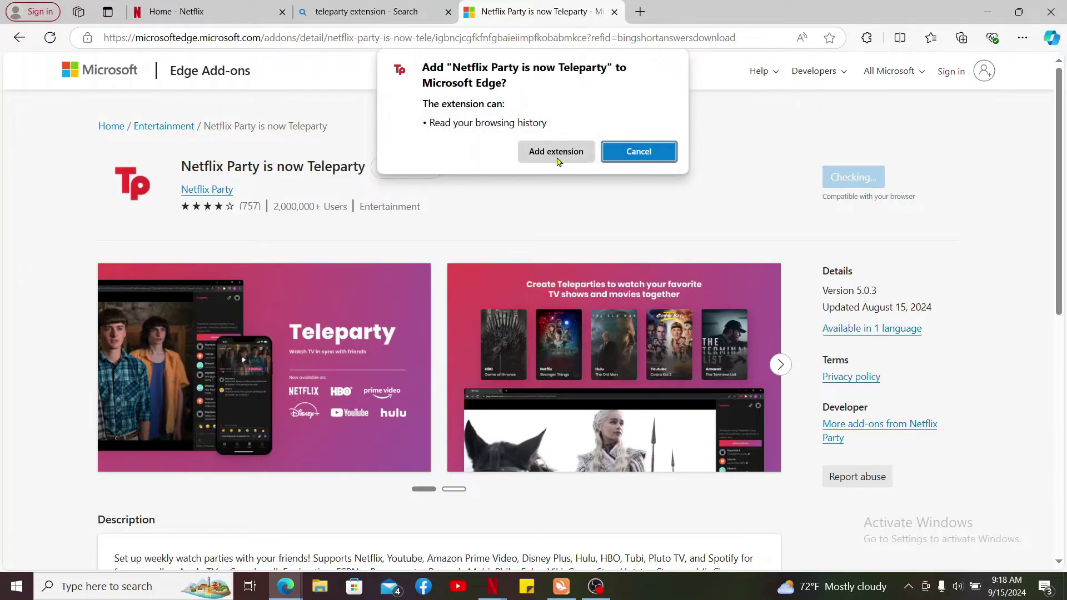
pyautogui.click(556, 151)
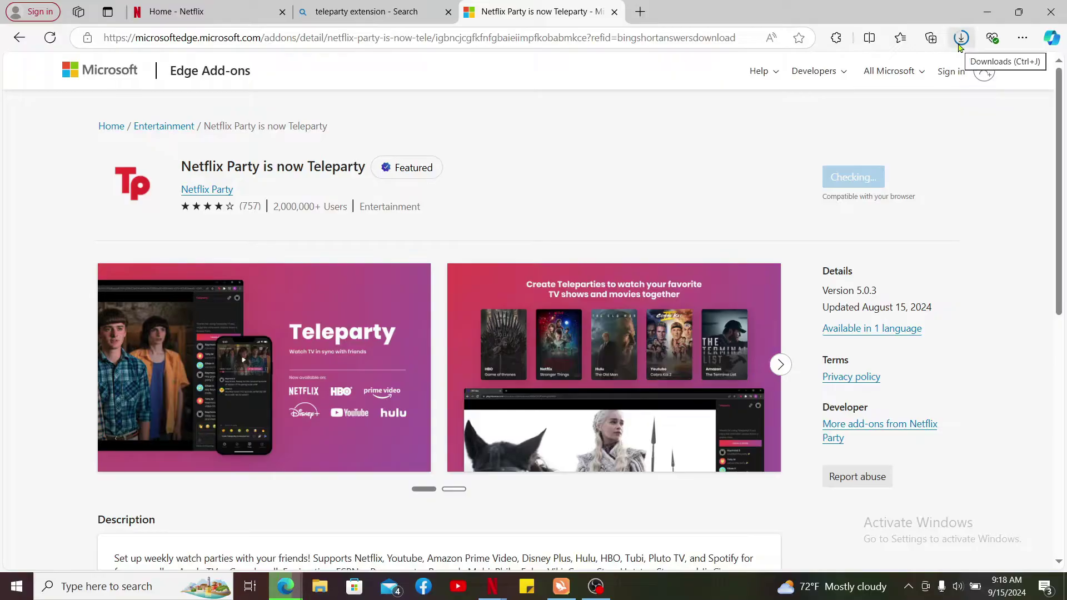
pyautogui.click(961, 37)
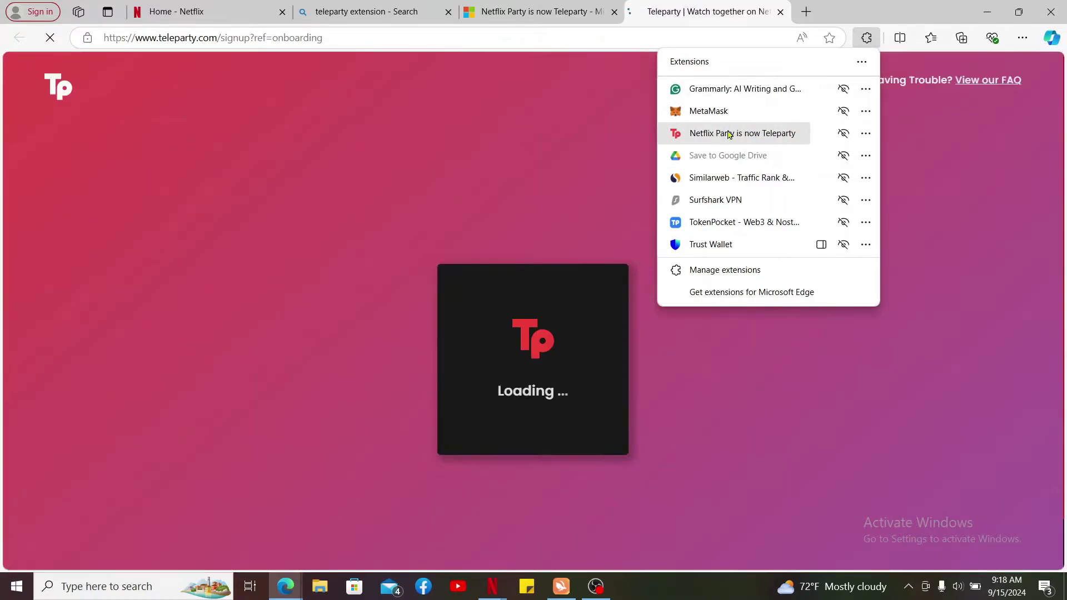
# Close the Extensions flyout and begin the Teleparty sign-up form
pyautogui.click(743, 134)
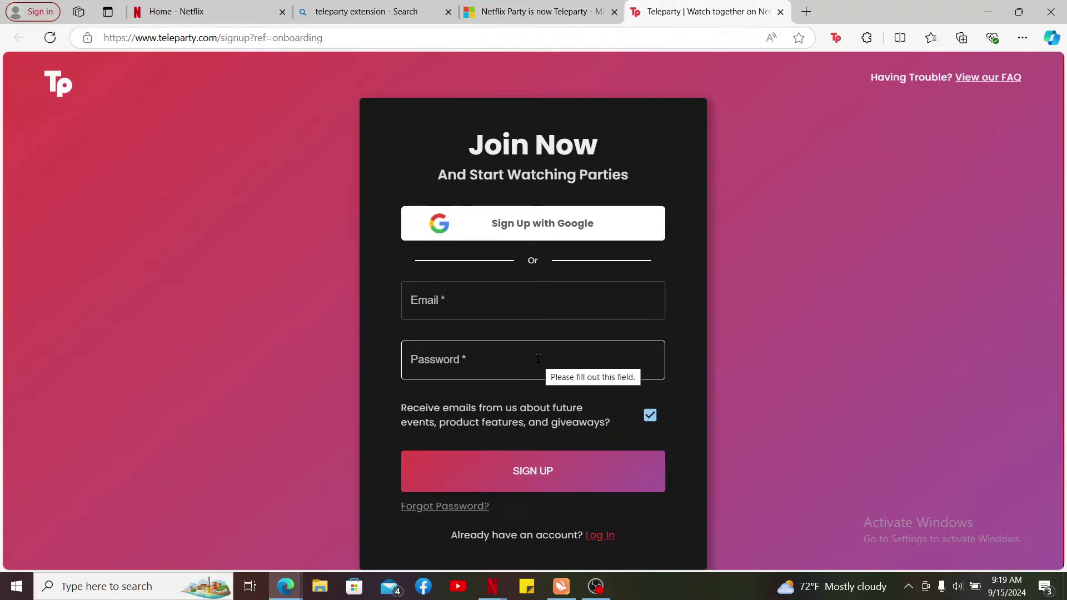
pyautogui.click(544, 225)
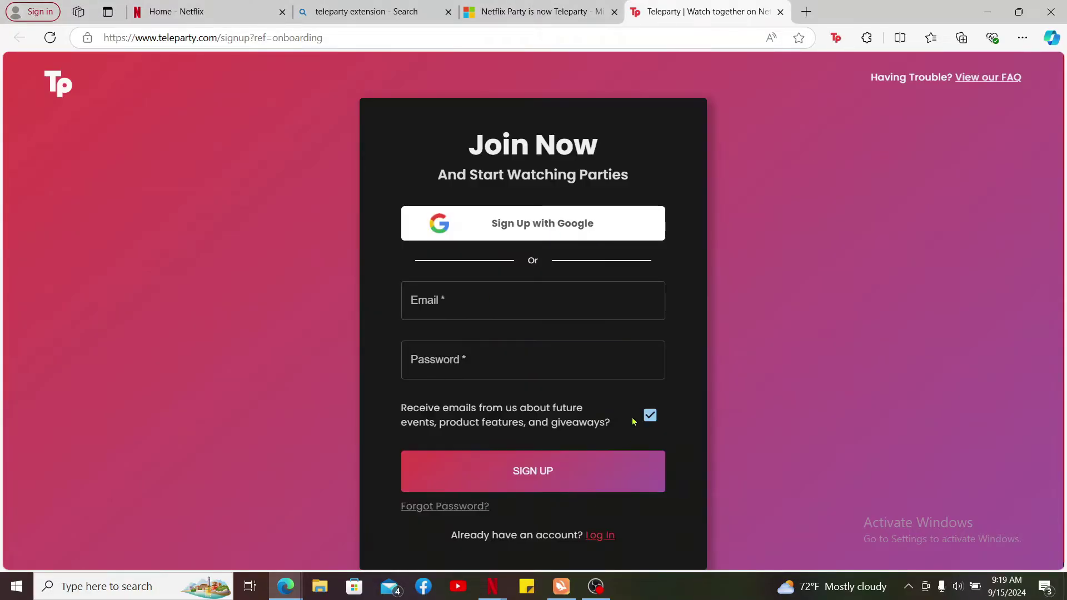
pyautogui.click(498, 303)
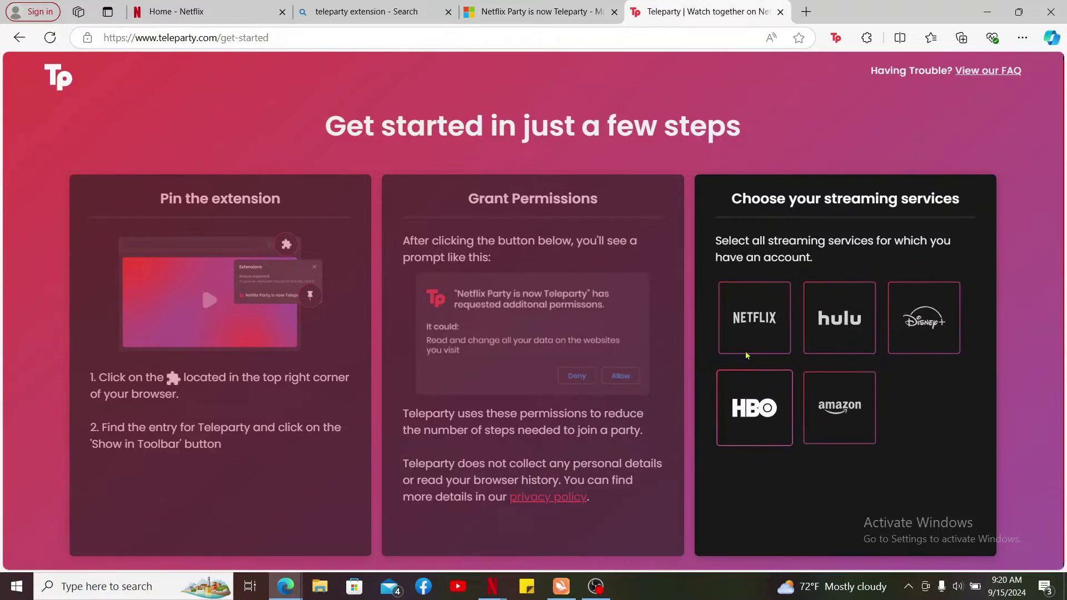
# Choose Netflix as the streaming service and start a party on Netflix
pyautogui.click(755, 317)
pyautogui.rightClick(758, 317)
pyautogui.click(754, 318)
pyautogui.click(863, 528)
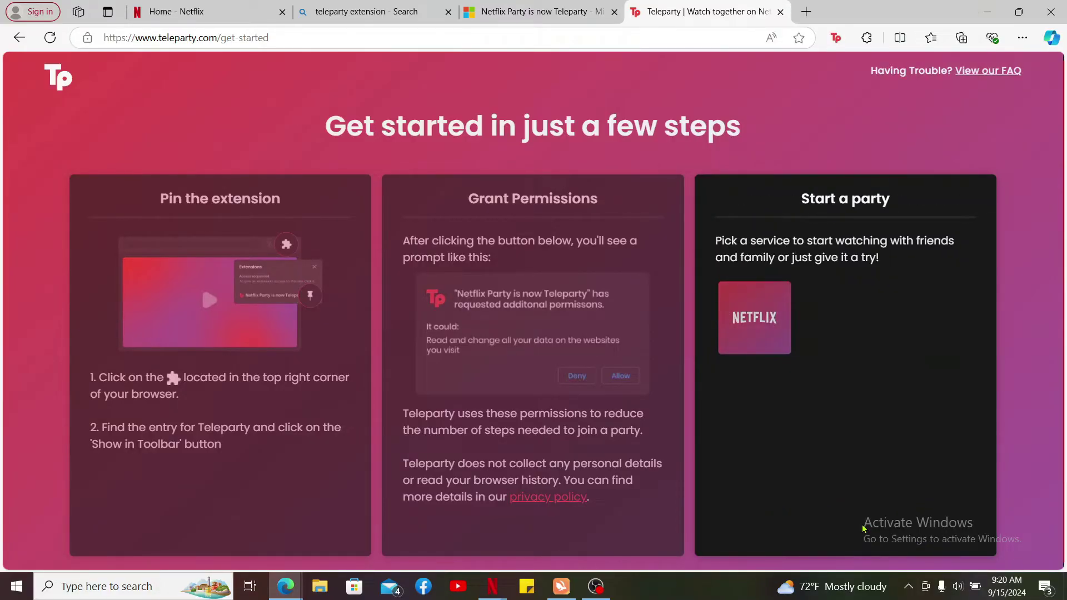
pyautogui.click(755, 317)
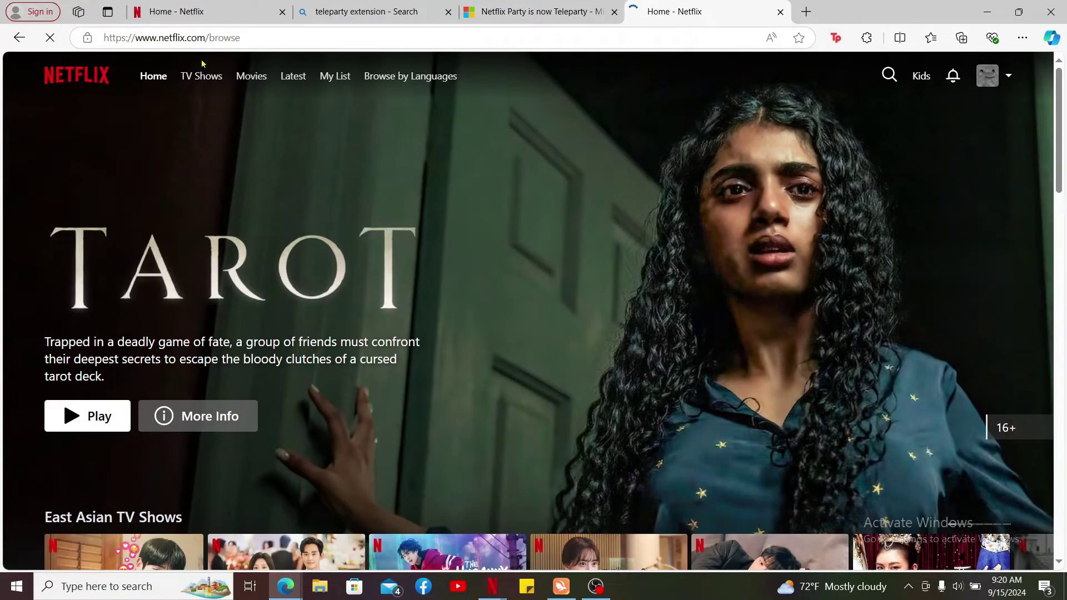
pyautogui.scroll(-2, 536, 294)
pyautogui.scroll(-2, 536, 294)
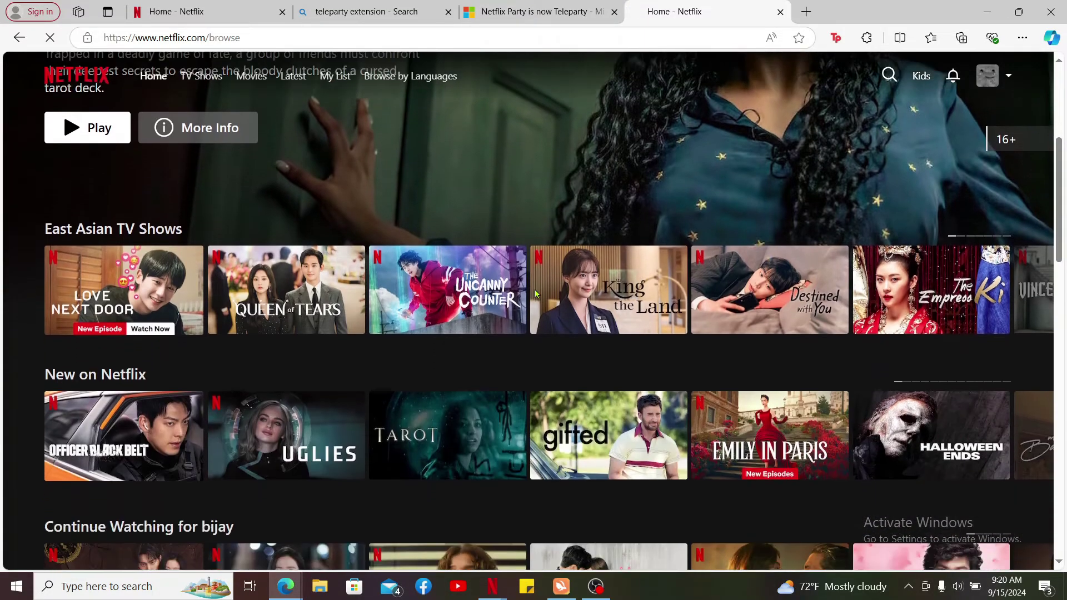
pyautogui.scroll(-1, 537, 297)
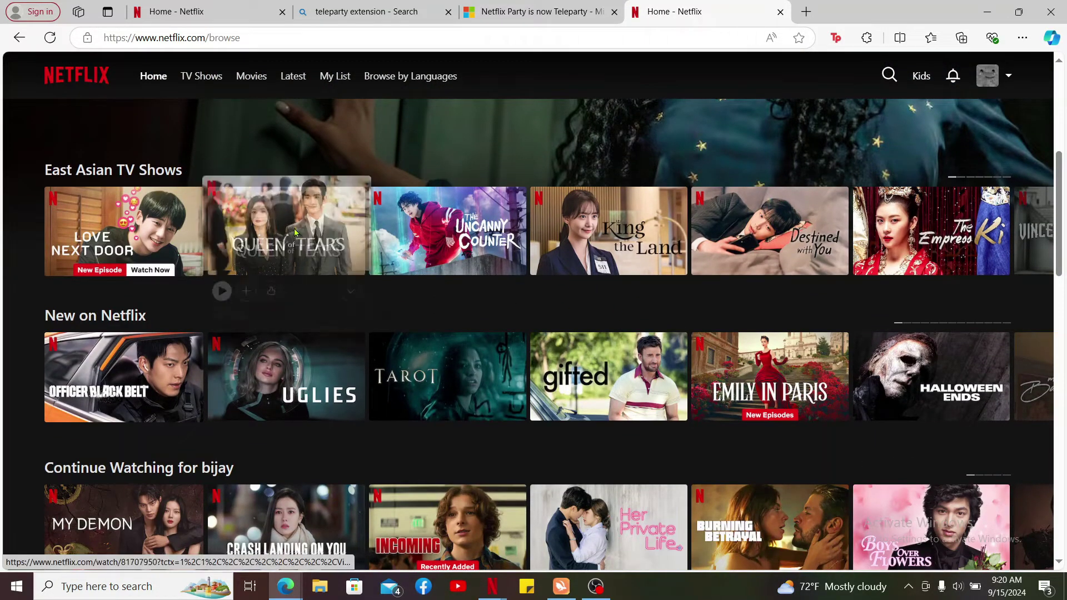
pyautogui.moveTo(931, 231)
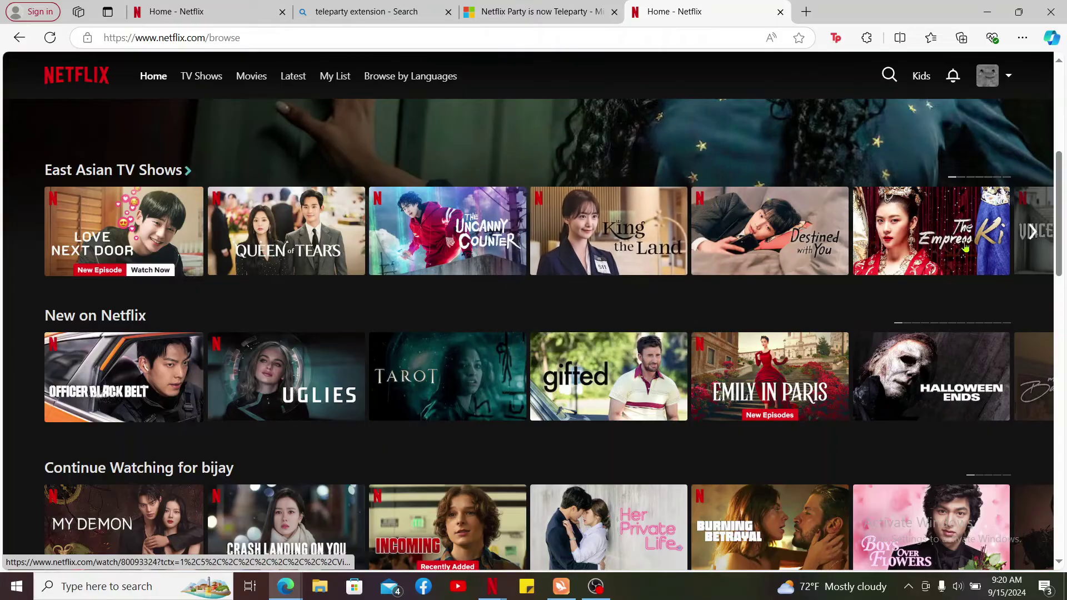
# Open the Queen of Tears details panel from the East Asian TV Shows row
pyautogui.hotkey('alt', 'Left')
pyautogui.click(799, 99)
pyautogui.moveTo(286, 231)
pyautogui.click(293, 314)
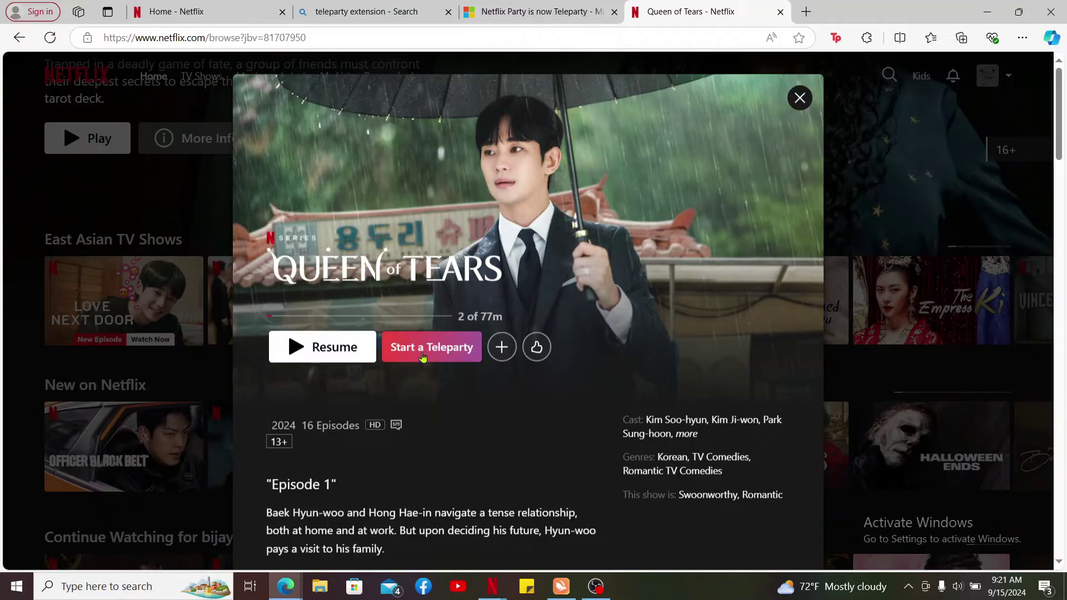
# Start a Teleparty for Queen of Tears, copy its invite link, and check the member list
pyautogui.click(424, 358)
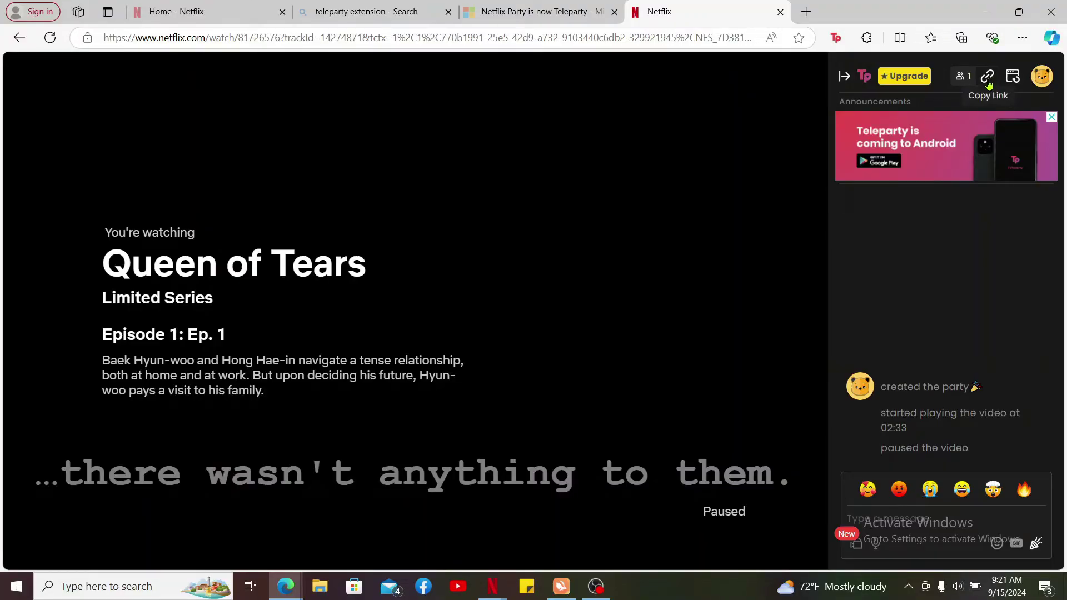
pyautogui.click(989, 76)
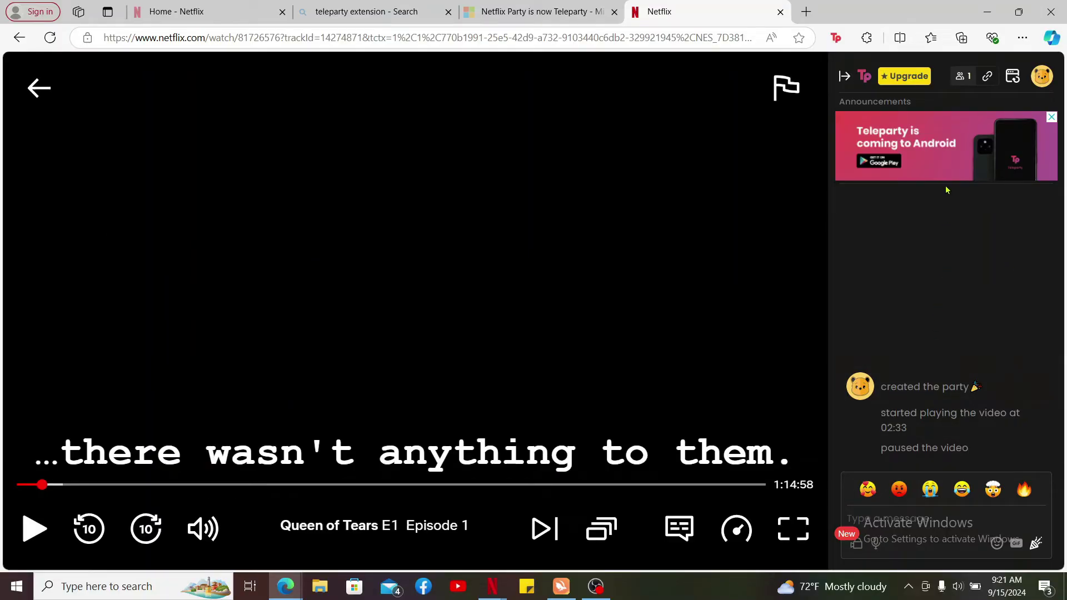
pyautogui.click(961, 79)
pyautogui.click(961, 79)
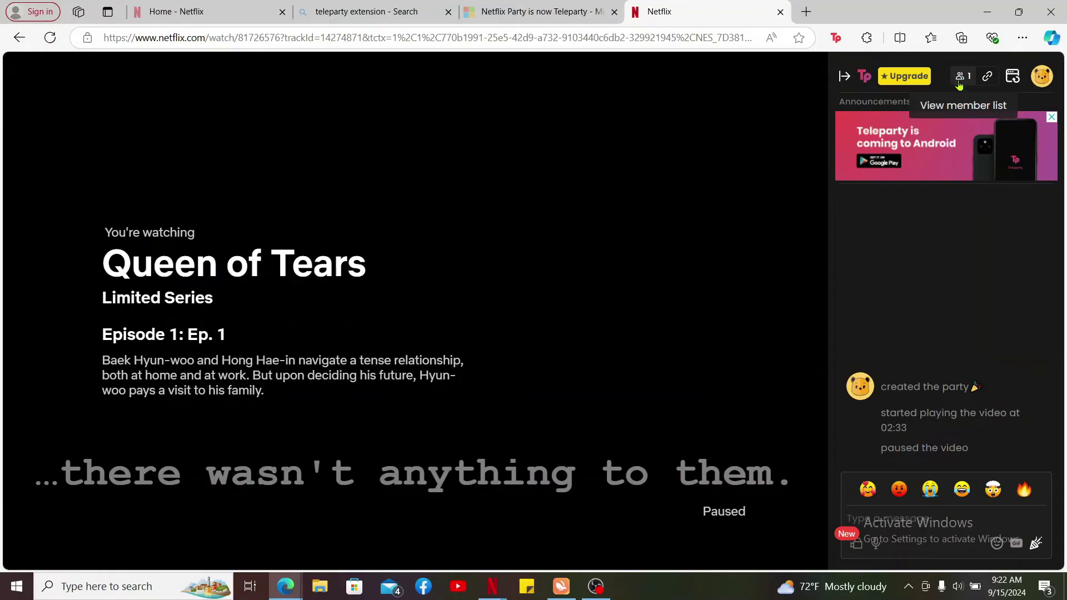
pyautogui.click(959, 79)
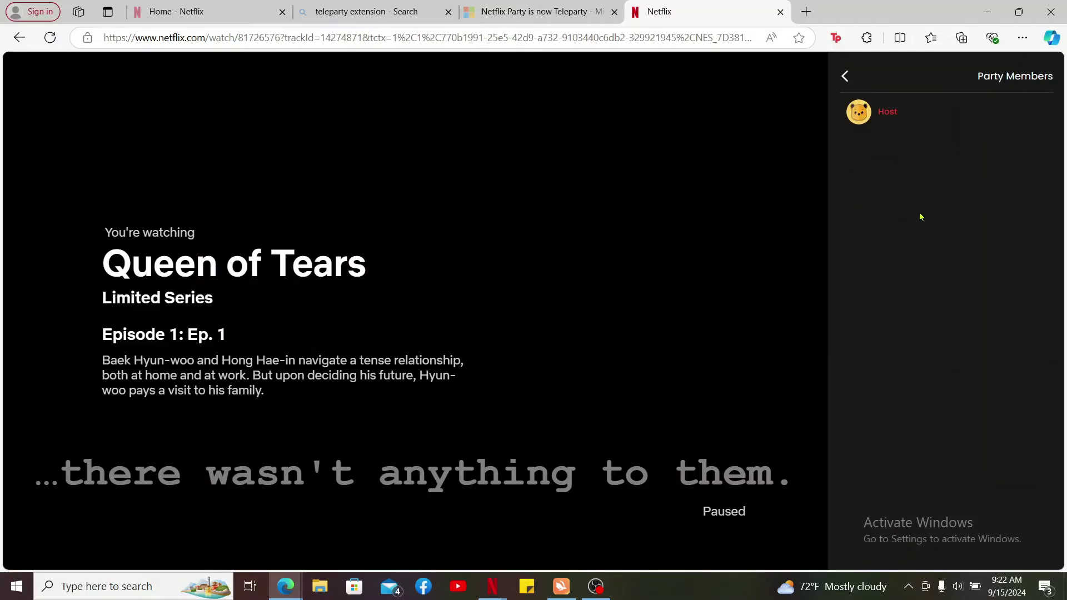
pyautogui.click(844, 76)
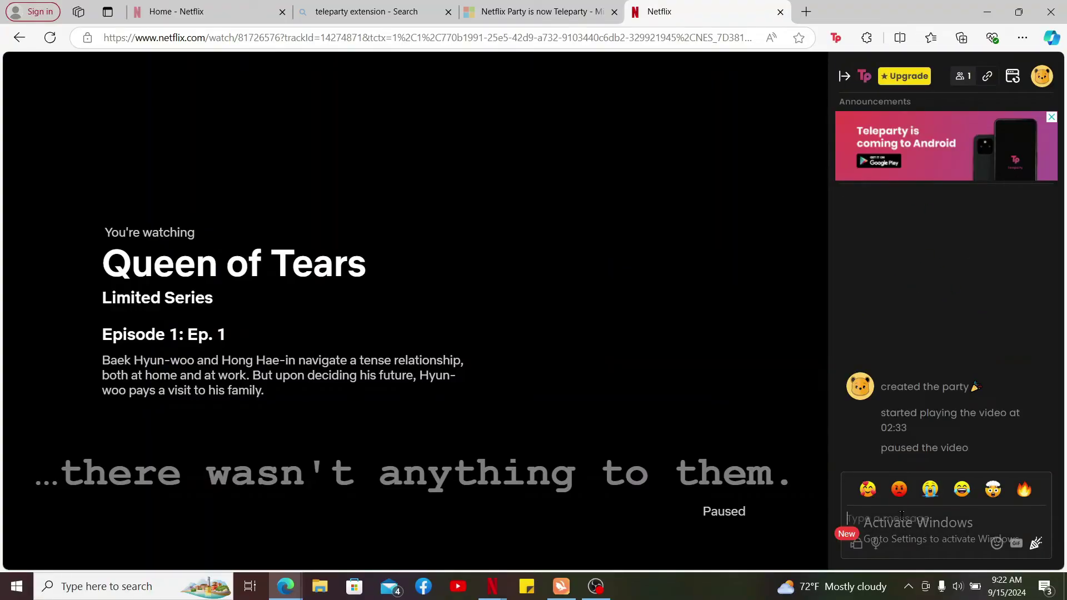
# Paste and send the invite link in the Teleparty chat, followed by 'hi'
pyautogui.rightClick(884, 525)
pyautogui.click(917, 382)
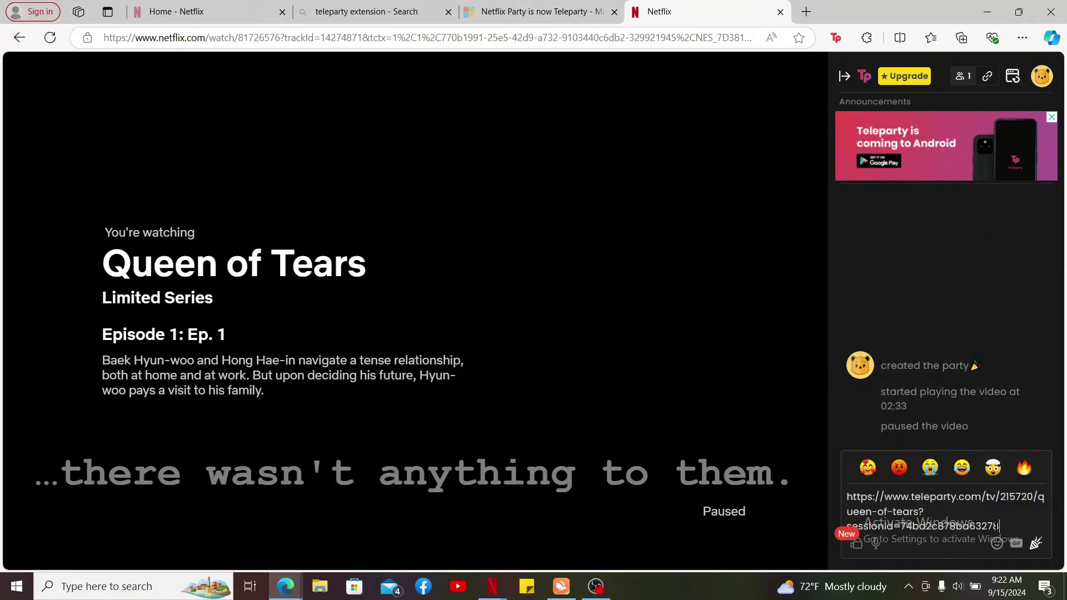
pyautogui.moveTo(1007, 526); pyautogui.dragTo(850, 492)
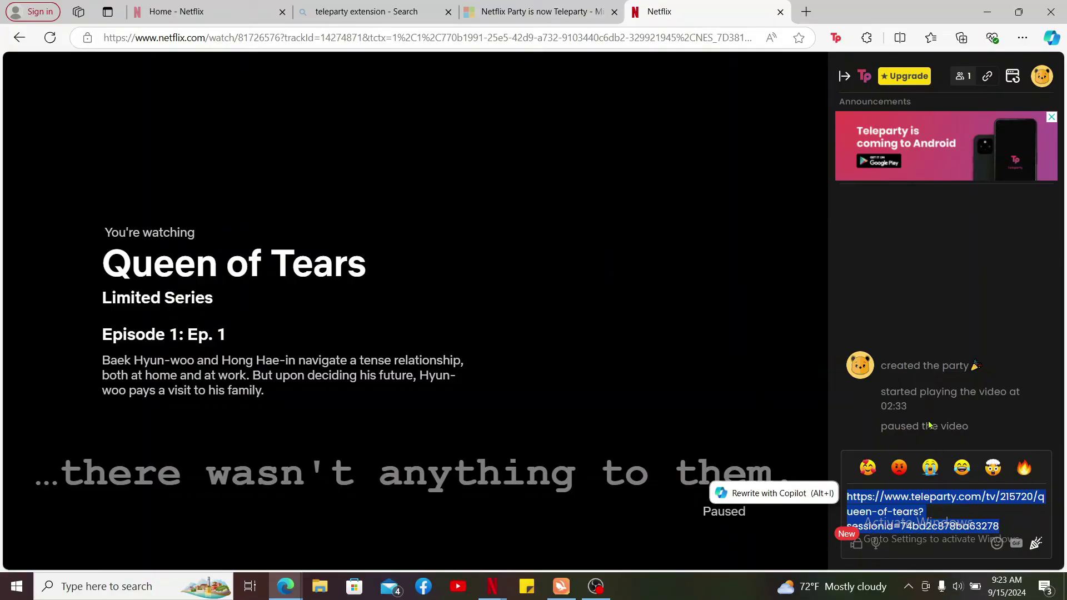
pyautogui.click(931, 468)
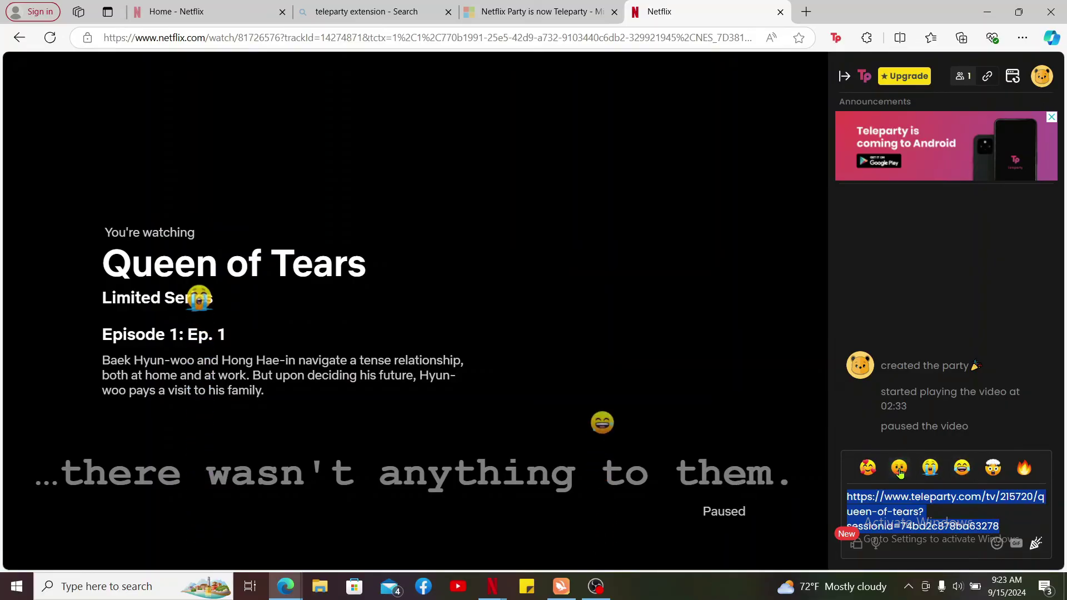
pyautogui.click(981, 528)
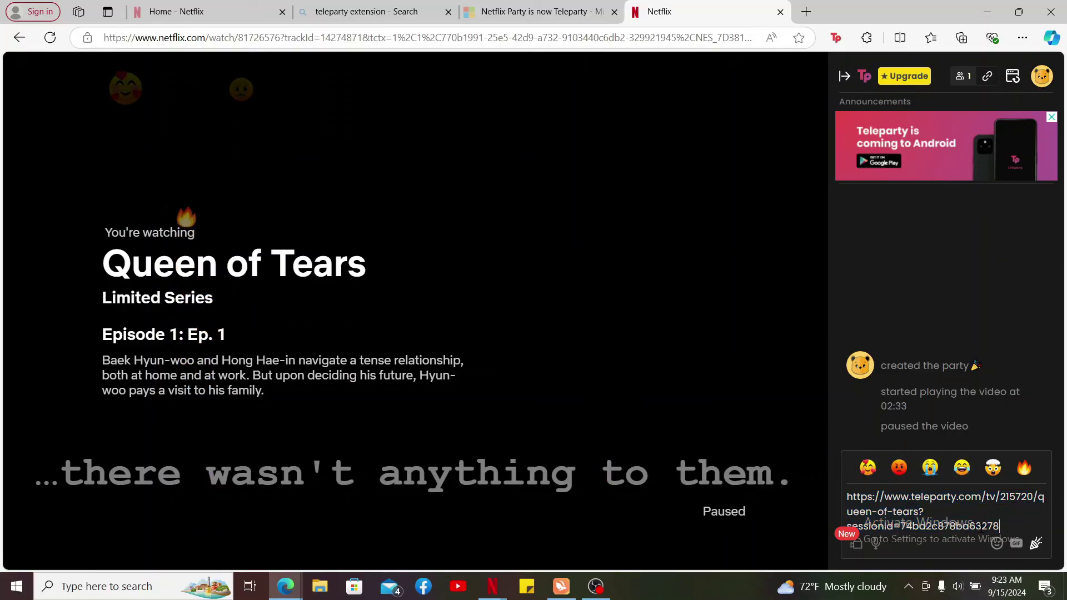
pyautogui.press('Return')
pyautogui.write('hi')
pyautogui.press('Return')
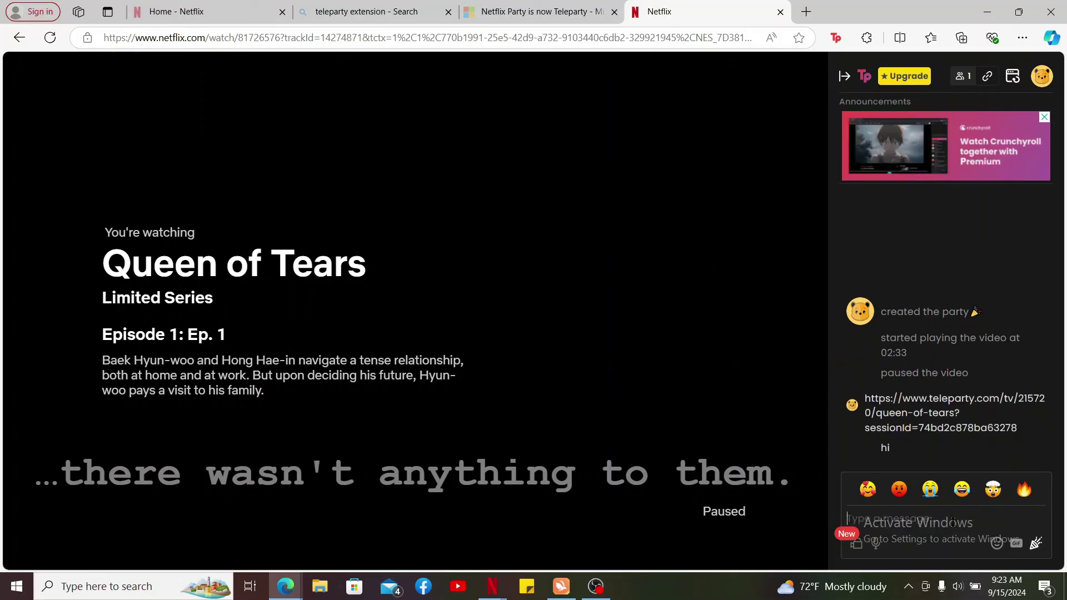
# Minimize the Edge window holding the Netflix watch party
pyautogui.click(987, 10)
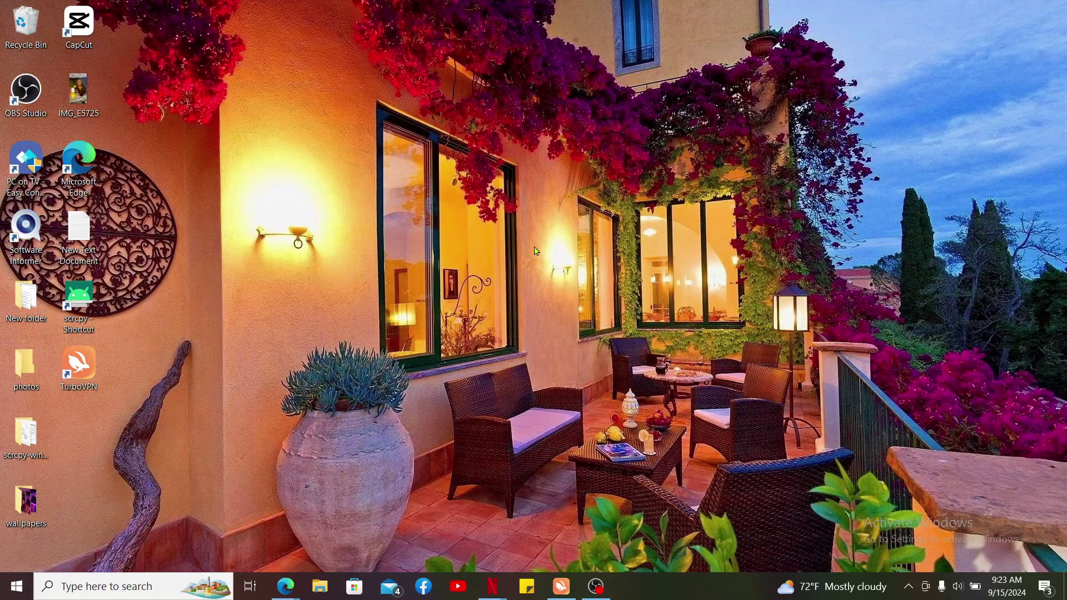